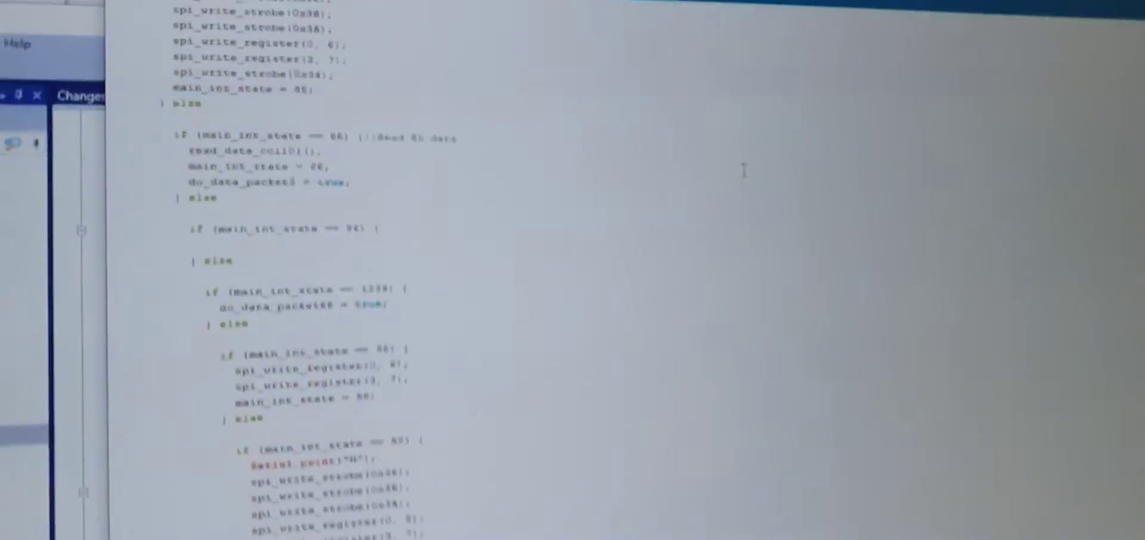
pyautogui.scroll(5, 791, 232)
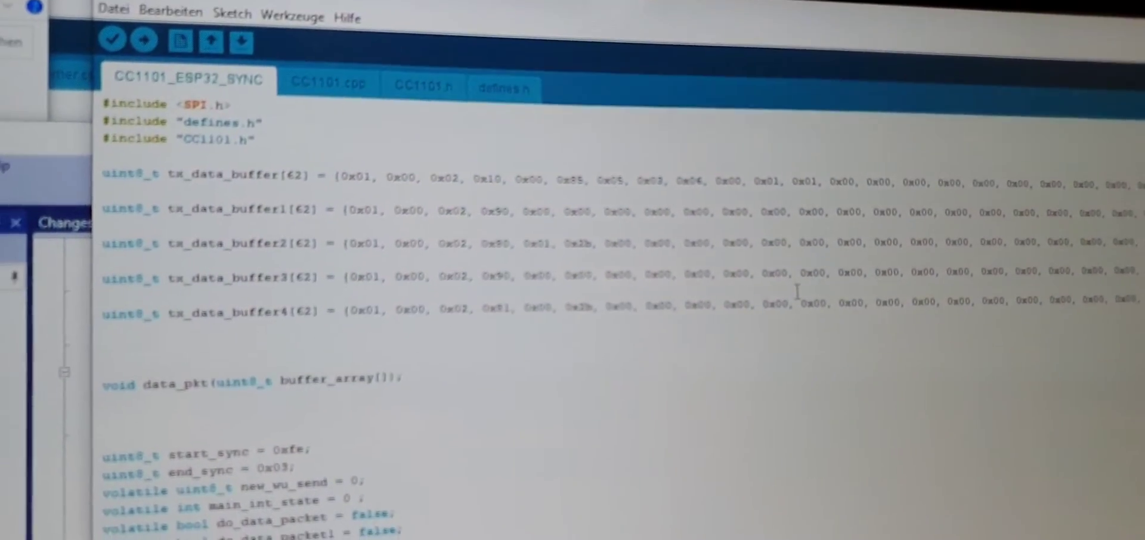